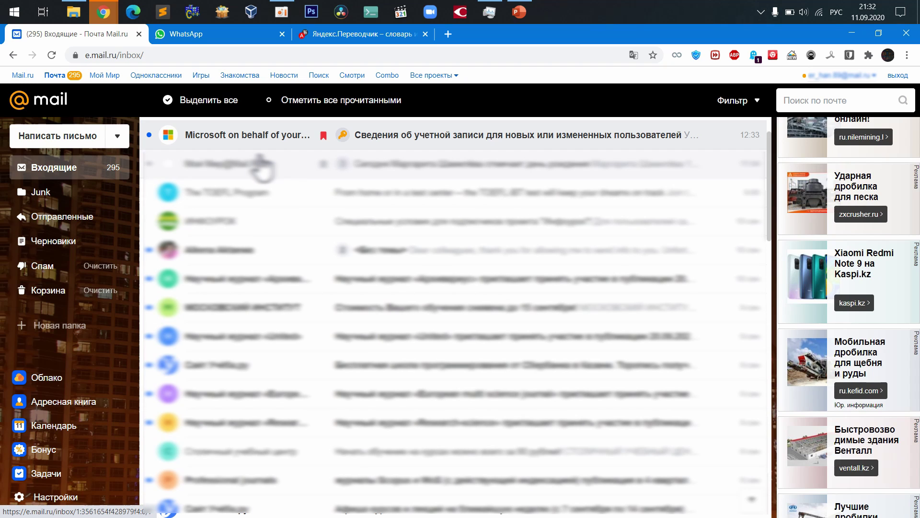
Open the Microsoft account-details email and follow its 'Вход в Office 365' sign-in link
{"action": "left_click", "coordinate": [471, 137]}
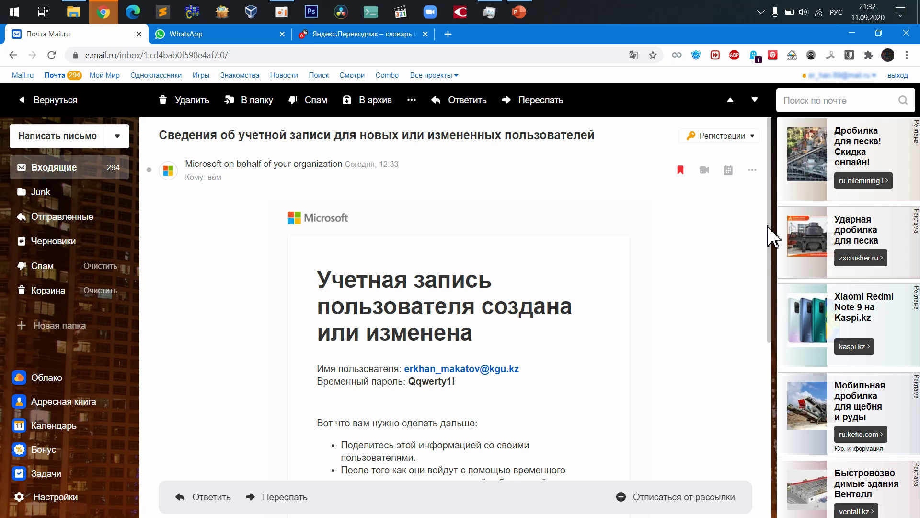
{"action": "scroll", "coordinate": [771, 237], "scroll_direction": "down", "scroll_amount": 1}
{"action": "left_click_drag", "start_coordinate": [768, 239], "coordinate": [762, 332]}
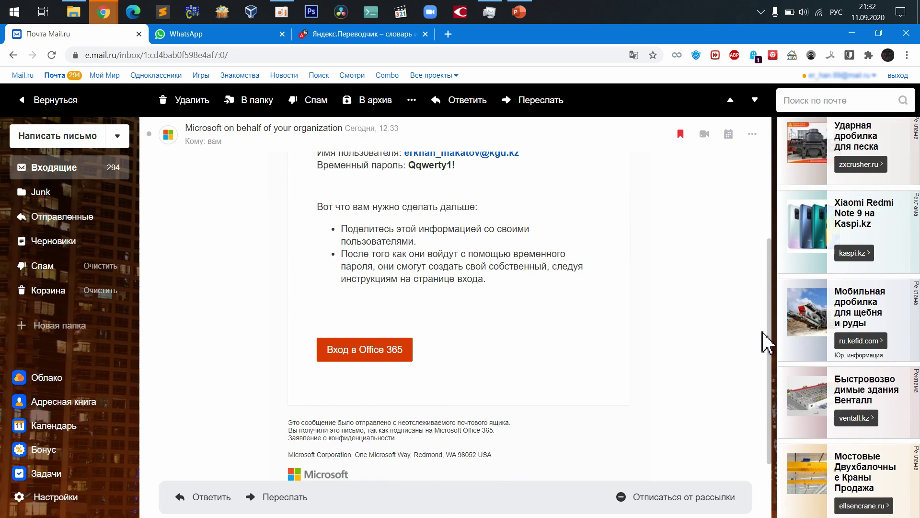
{"action": "left_click", "coordinate": [357, 358]}
Sign in with the temporary password copied from the Microsoft email
{"action": "left_click", "coordinate": [649, 79]}
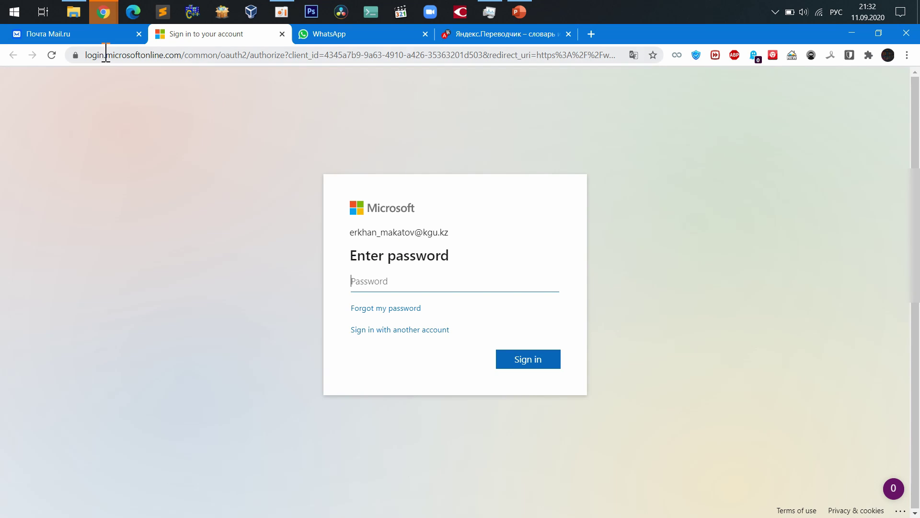
{"action": "left_click", "coordinate": [93, 42]}
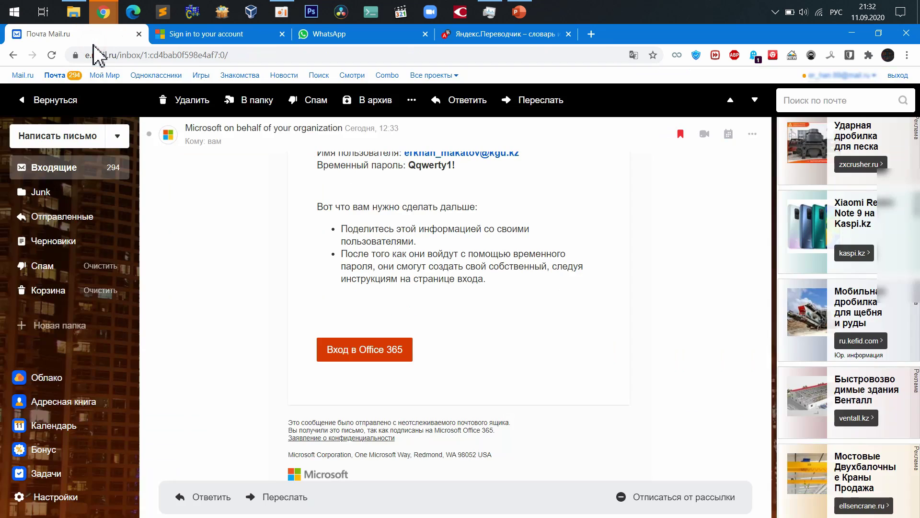
{"action": "double_click", "coordinate": [430, 165]}
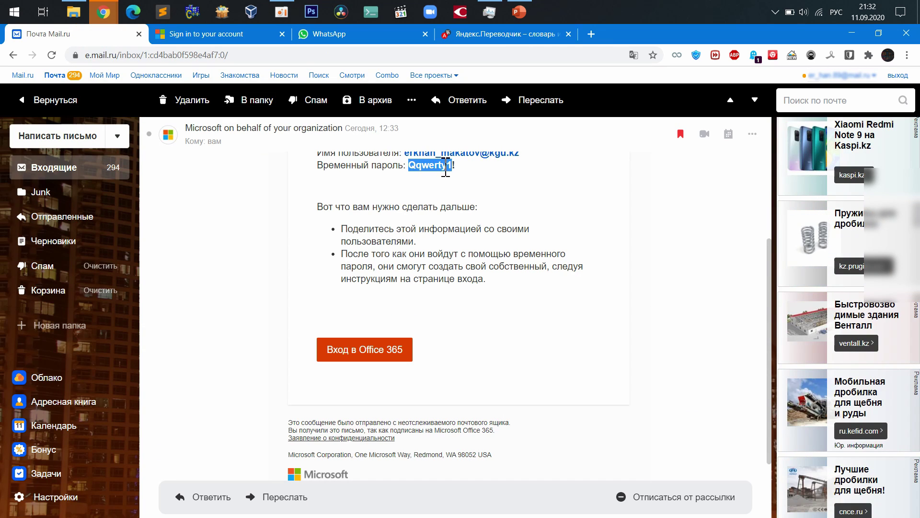
{"action": "left_click", "coordinate": [236, 35]}
{"action": "key", "text": "ctrl+v"}
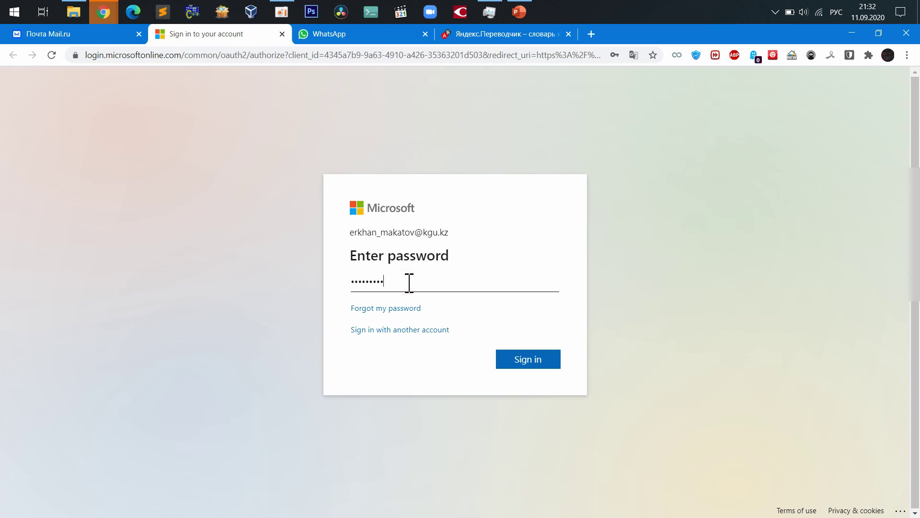
{"action": "left_click", "coordinate": [525, 362]}
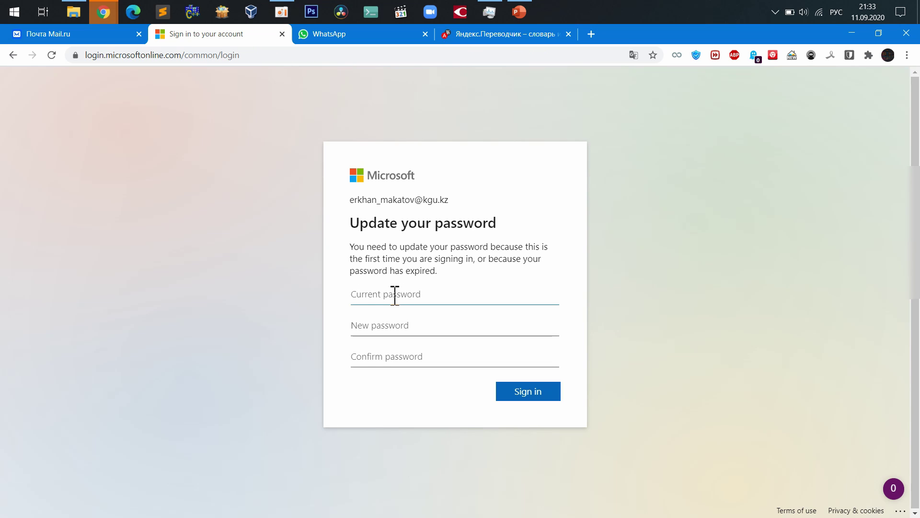
Replace the temporary password with a new password and proceed past 'Help us protect your account'
{"action": "key", "text": "ctrl+v"}
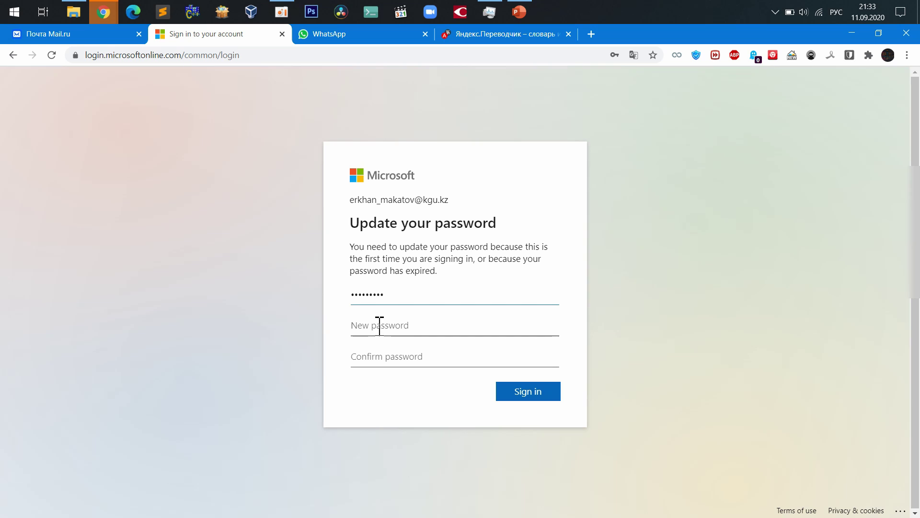
{"action": "left_click", "coordinate": [415, 328]}
{"action": "key", "text": "ctrl+v"}
{"action": "key", "text": "ctrl+v"}
{"action": "left_click", "coordinate": [524, 391]}
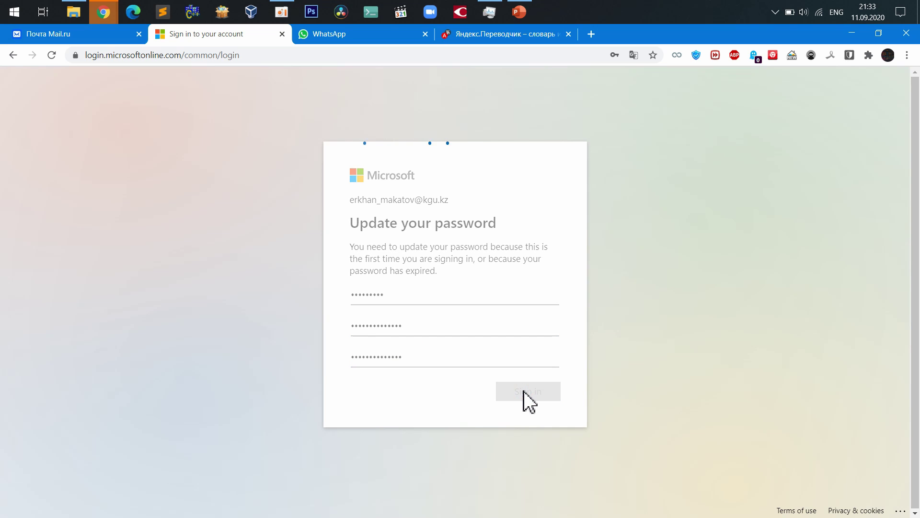
{"action": "left_click", "coordinate": [535, 378]}
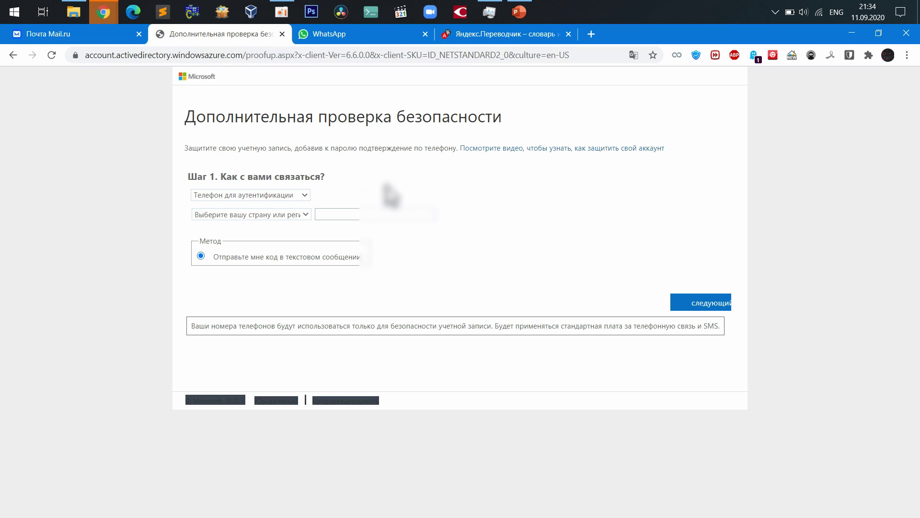
Choose 'Телефон для аутентификации' with country Kazakhstan (+7) and fill in the phone number
{"action": "left_click", "coordinate": [276, 197]}
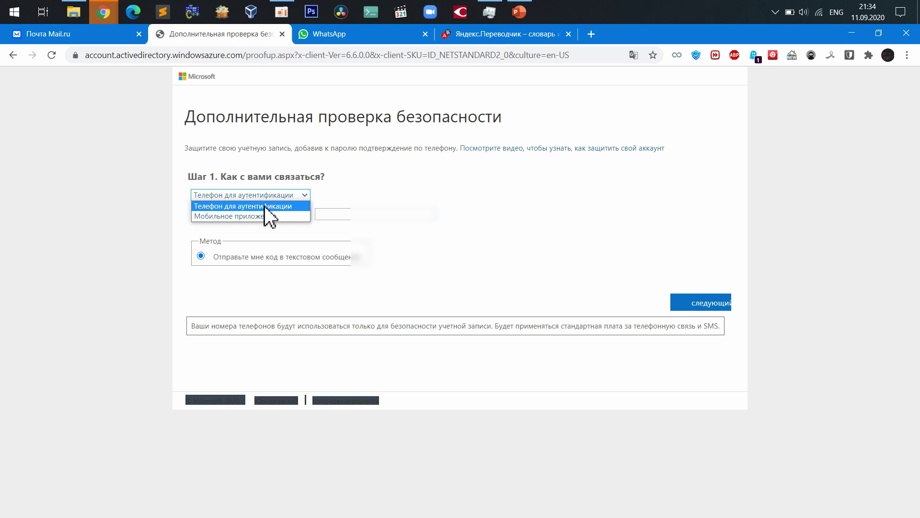
{"action": "left_click", "coordinate": [264, 206]}
{"action": "left_click", "coordinate": [274, 215]}
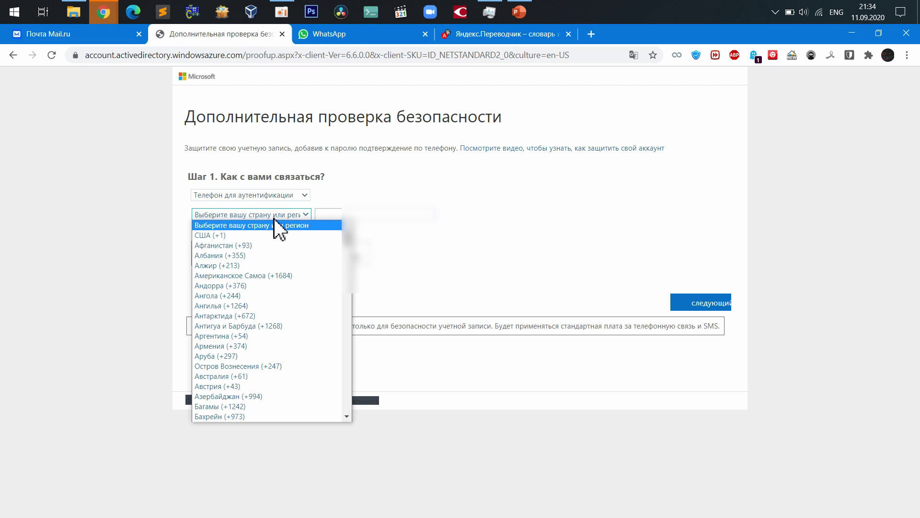
{"action": "left_click_drag", "start_coordinate": [348, 239], "coordinate": [338, 302]}
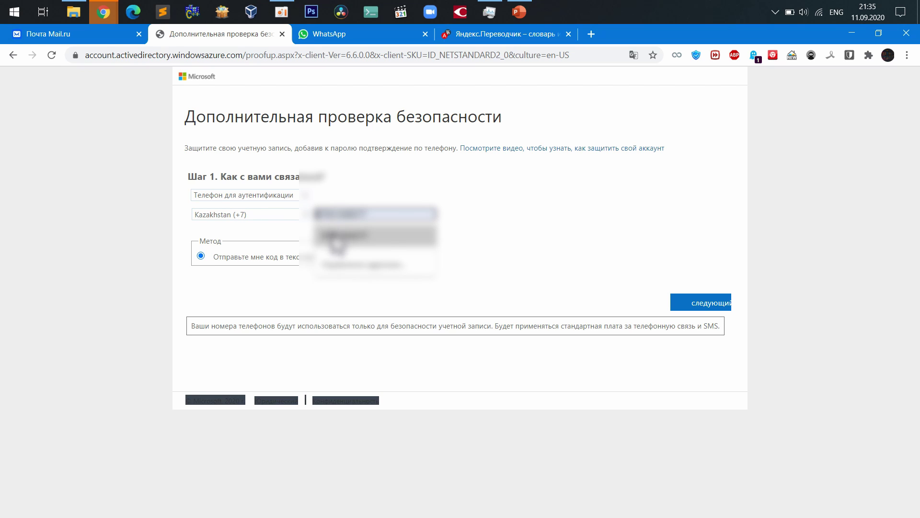
{"action": "left_click", "coordinate": [339, 237]}
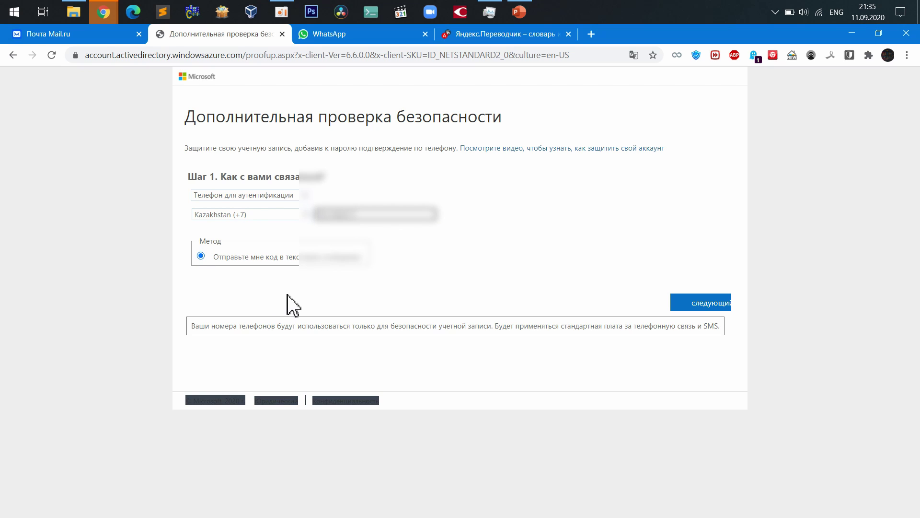
Send the verification text, confirm with 'Готово', and pass the 'More information required' notice
{"action": "left_click", "coordinate": [703, 306]}
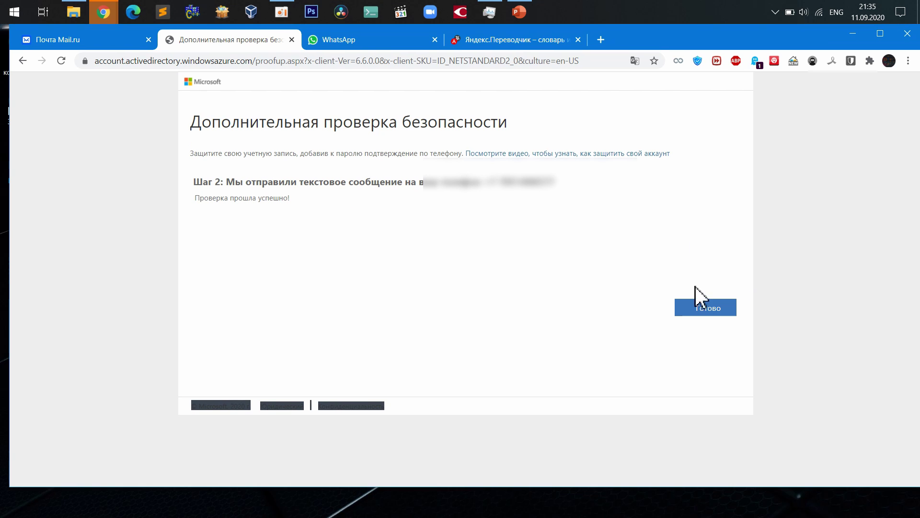
{"action": "left_click", "coordinate": [708, 310]}
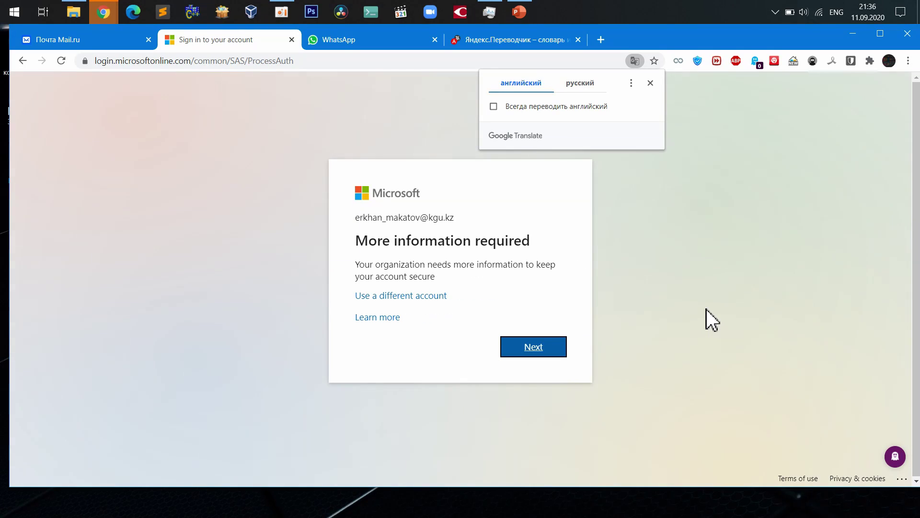
{"action": "left_click", "coordinate": [540, 351]}
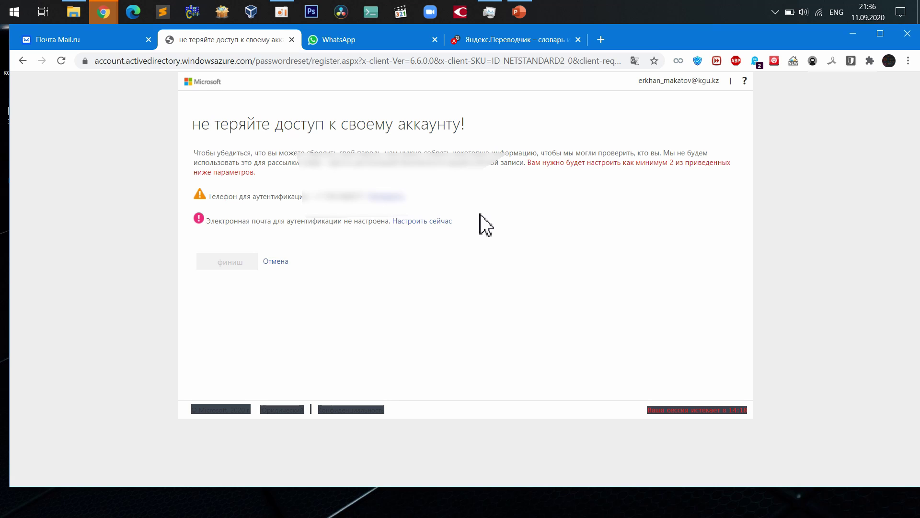
Start setting up the authentication email and request a verification code by email
{"action": "left_click", "coordinate": [408, 221]}
{"action": "left_click", "coordinate": [278, 181]}
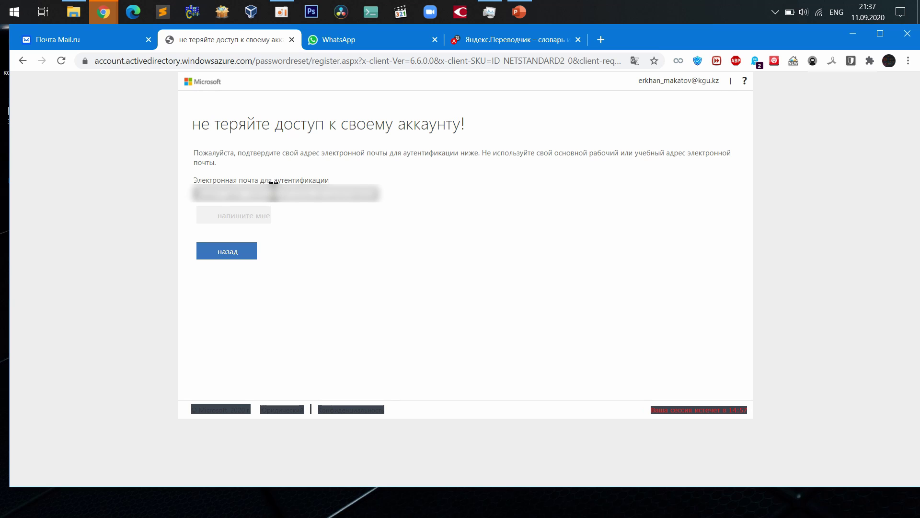
{"action": "left_click", "coordinate": [262, 215]}
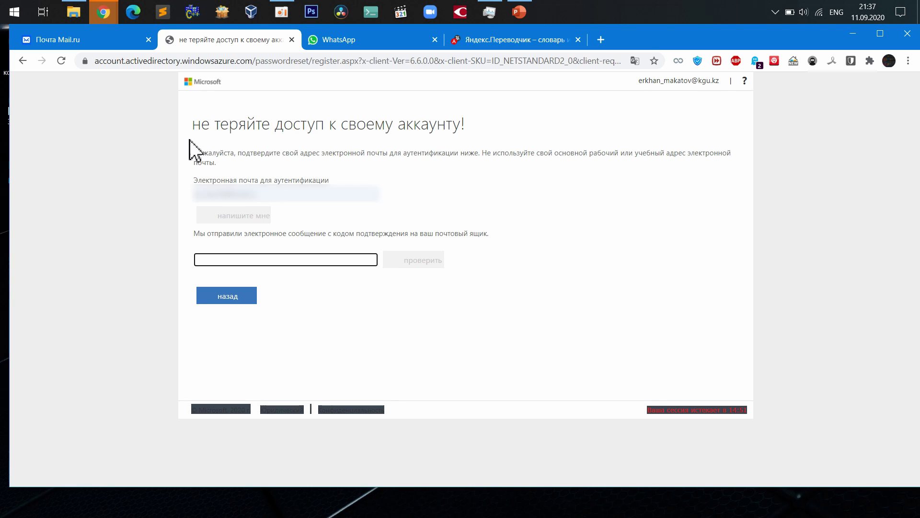
Copy the emailed code from the Mail.ru inbox, paste it in, and verify it
{"action": "key", "text": "ctrl+shift+Tab"}
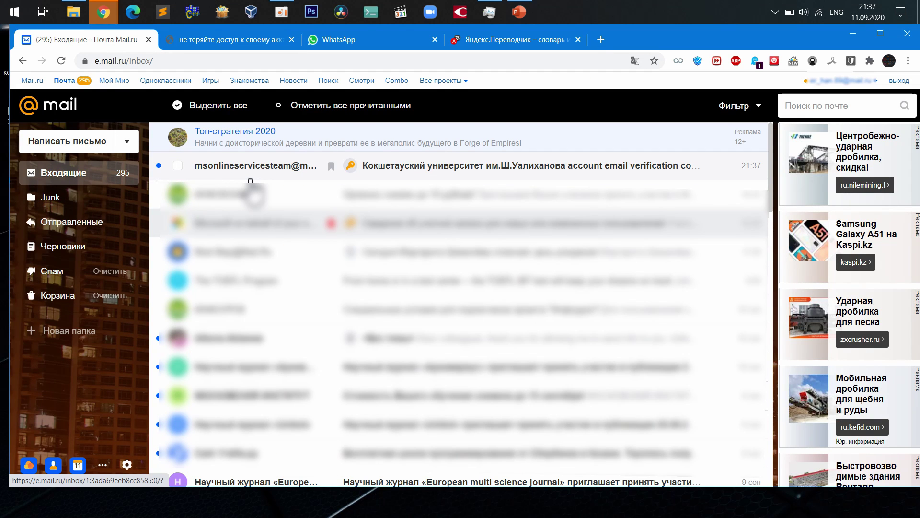
{"action": "left_click", "coordinate": [400, 171]}
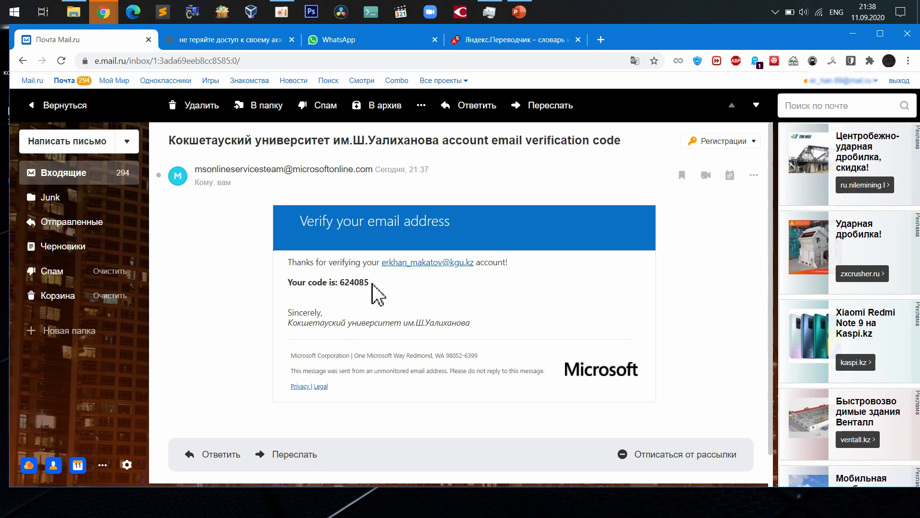
{"action": "left_click_drag", "start_coordinate": [381, 283], "coordinate": [352, 286]}
{"action": "key", "text": "ctrl+c"}
{"action": "key", "text": "ctrl+Tab"}
{"action": "left_click", "coordinate": [273, 259]}
{"action": "key", "text": "ctrl+v"}
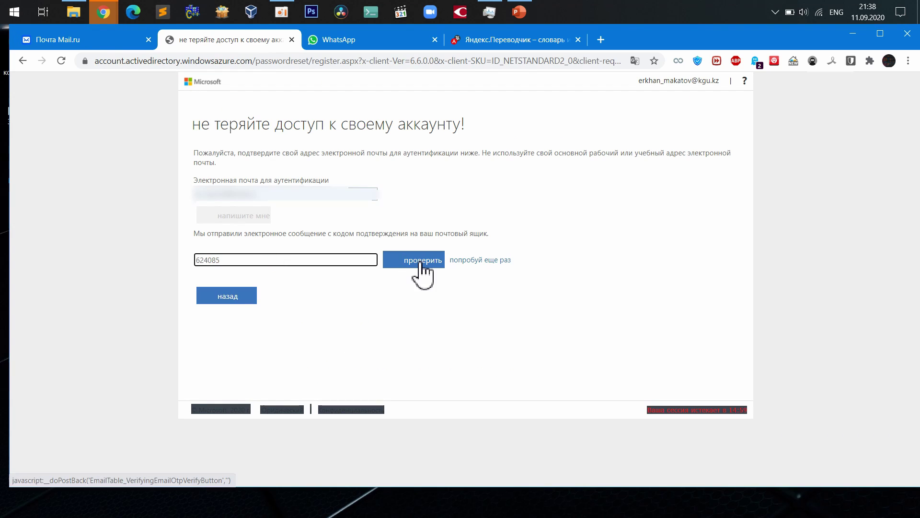
{"action": "left_click", "coordinate": [422, 260]}
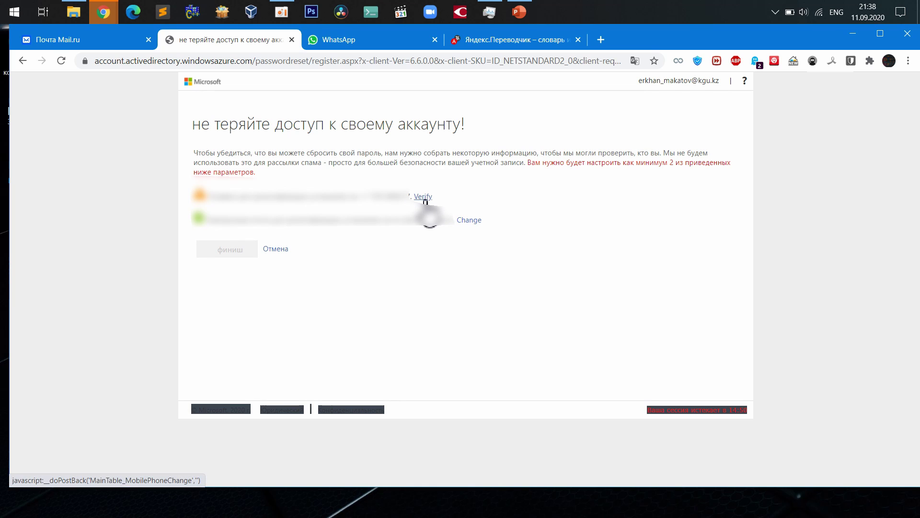
Verify the authentication phone by entering the code received via text message
{"action": "left_click", "coordinate": [425, 199]}
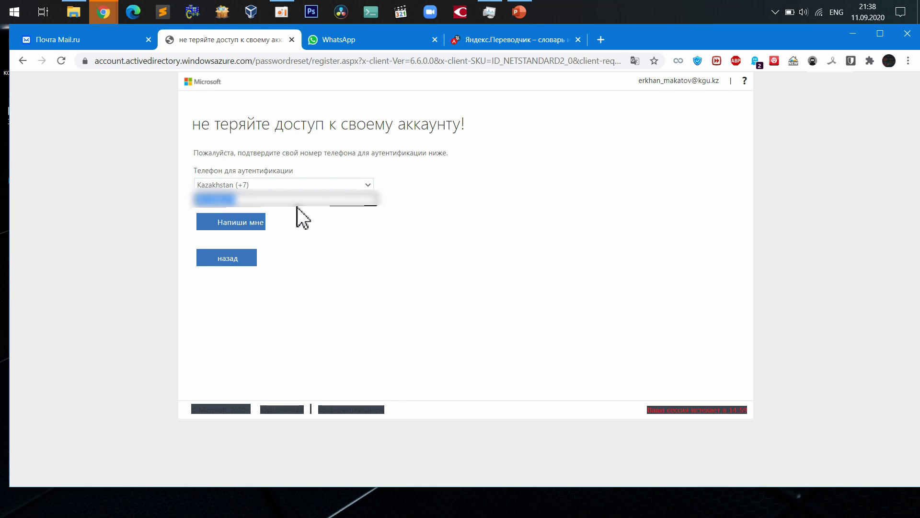
{"action": "left_click", "coordinate": [252, 224]}
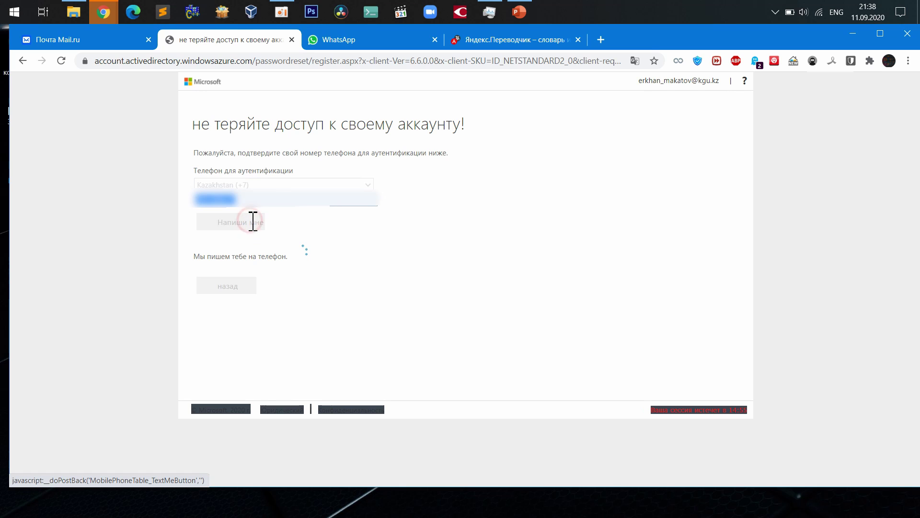
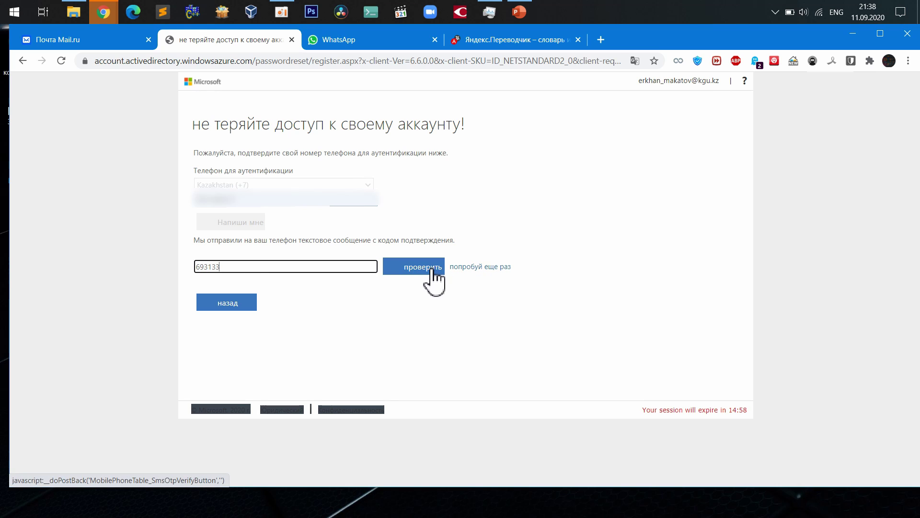
{"action": "left_click", "coordinate": [433, 268]}
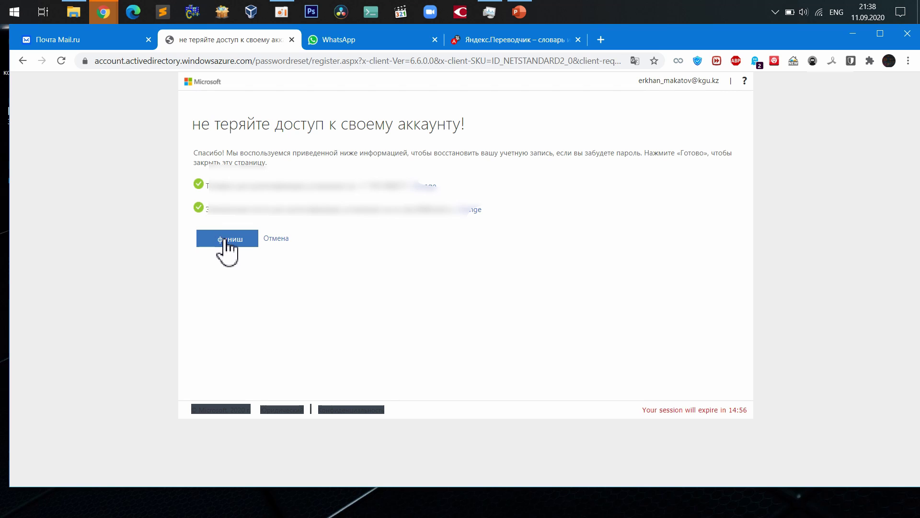
Finish security registration, stay signed in, and dismiss the translation, welcome and Forms pop-ups
{"action": "left_click", "coordinate": [225, 239]}
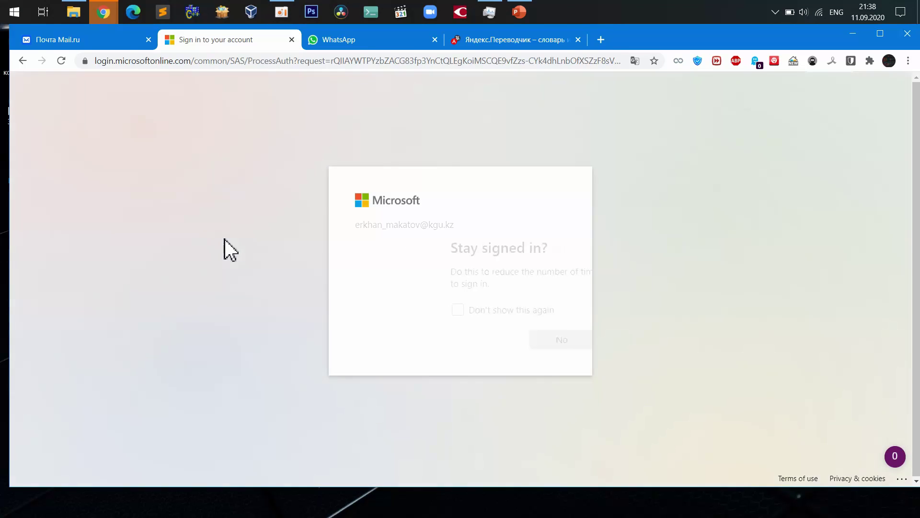
{"action": "left_click", "coordinate": [540, 340]}
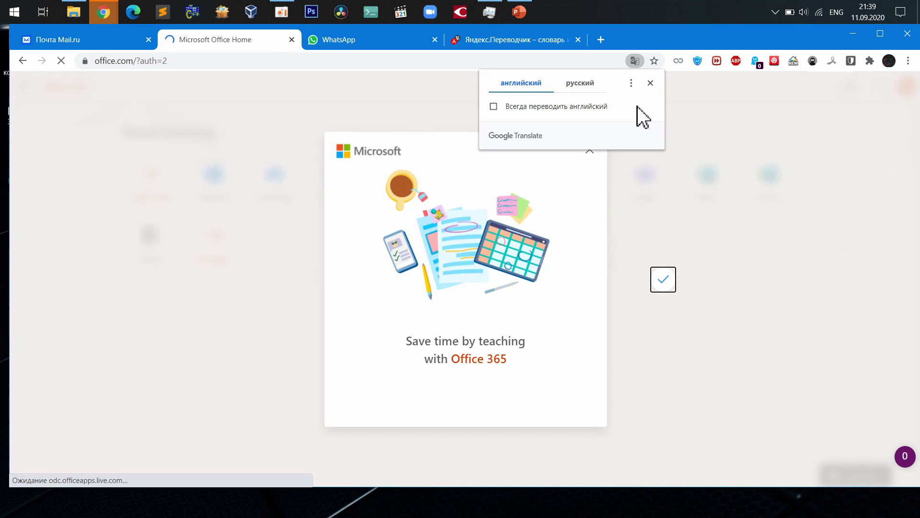
{"action": "left_click", "coordinate": [649, 84]}
{"action": "left_click", "coordinate": [589, 148]}
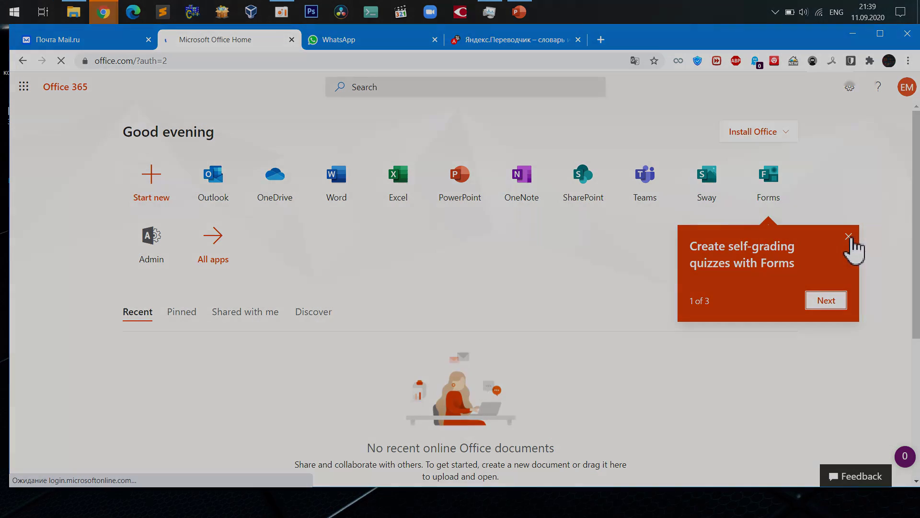
{"action": "left_click", "coordinate": [850, 237]}
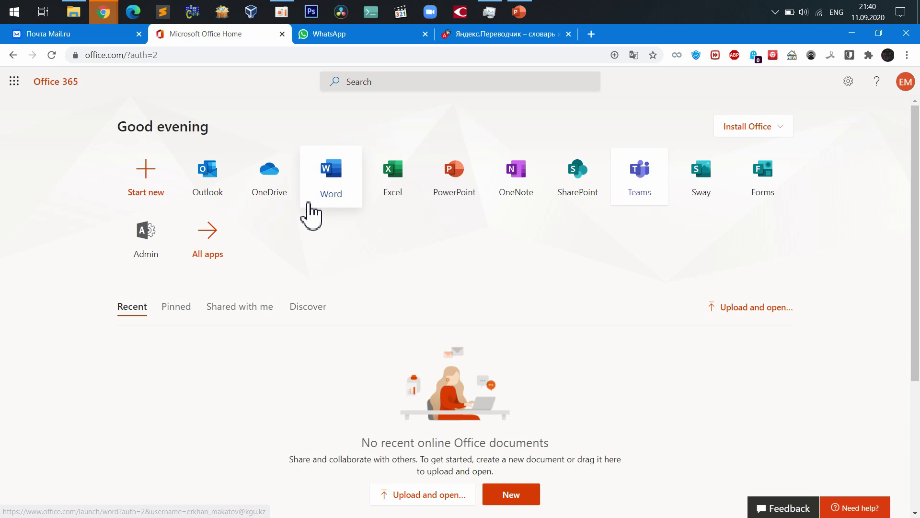
{"action": "left_click", "coordinate": [642, 174]}
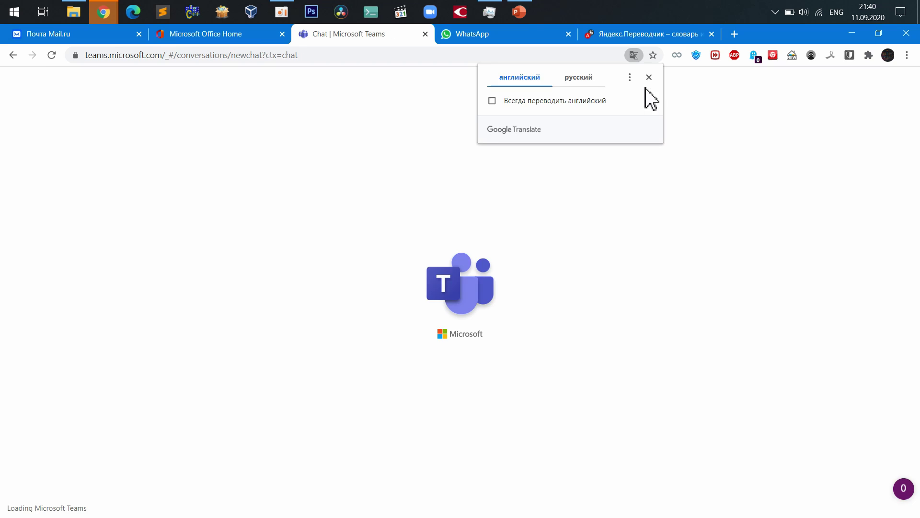
Dismiss the translation offer and click through the Teams welcome tour to the Chat page
{"action": "left_click", "coordinate": [650, 78]}
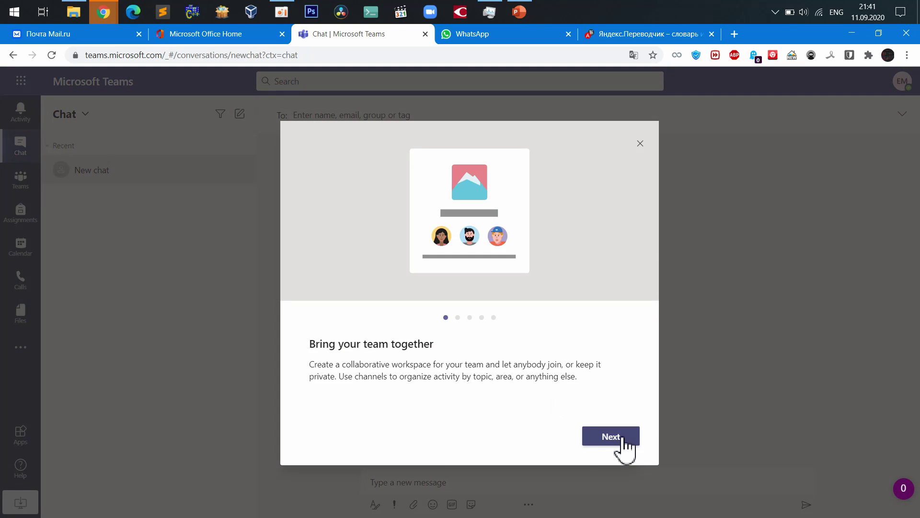
{"action": "left_click", "coordinate": [621, 436]}
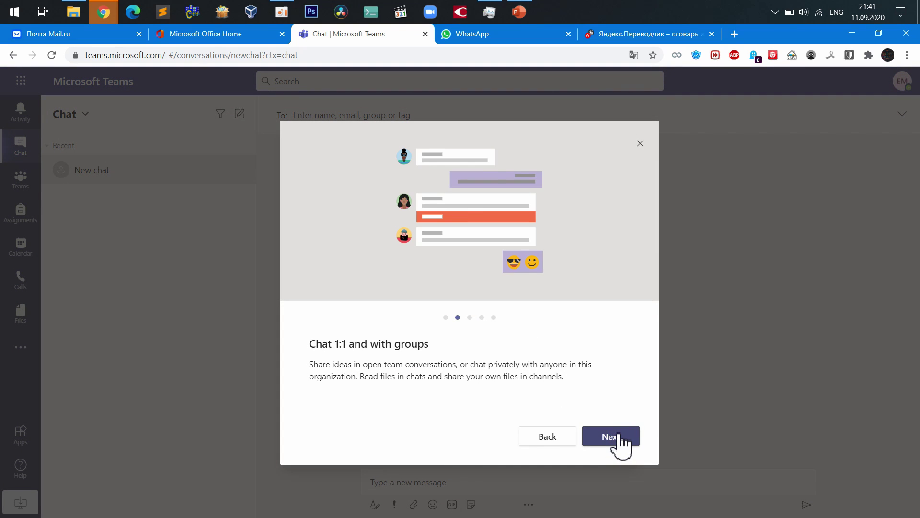
{"action": "left_click", "coordinate": [621, 436]}
{"action": "left_click", "coordinate": [621, 437]}
{"action": "left_click", "coordinate": [621, 436]}
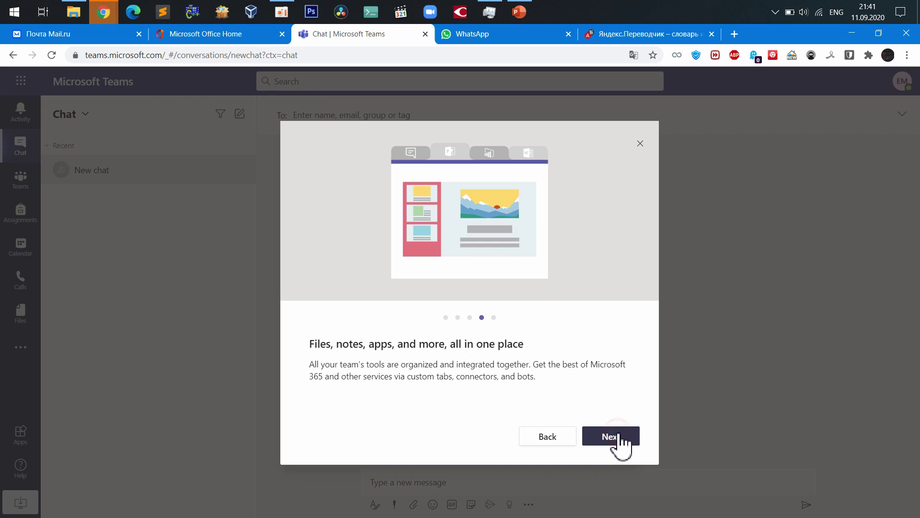
{"action": "left_click", "coordinate": [612, 437]}
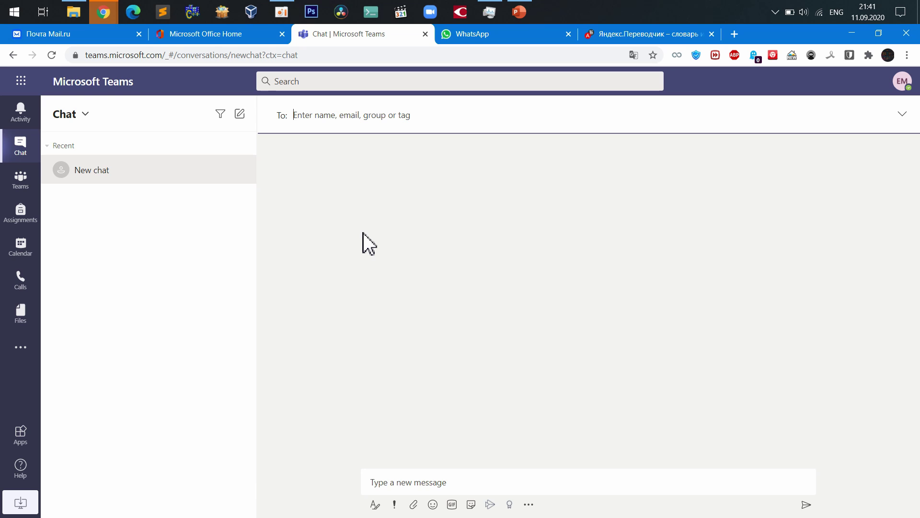
{"action": "left_click", "coordinate": [734, 34]}
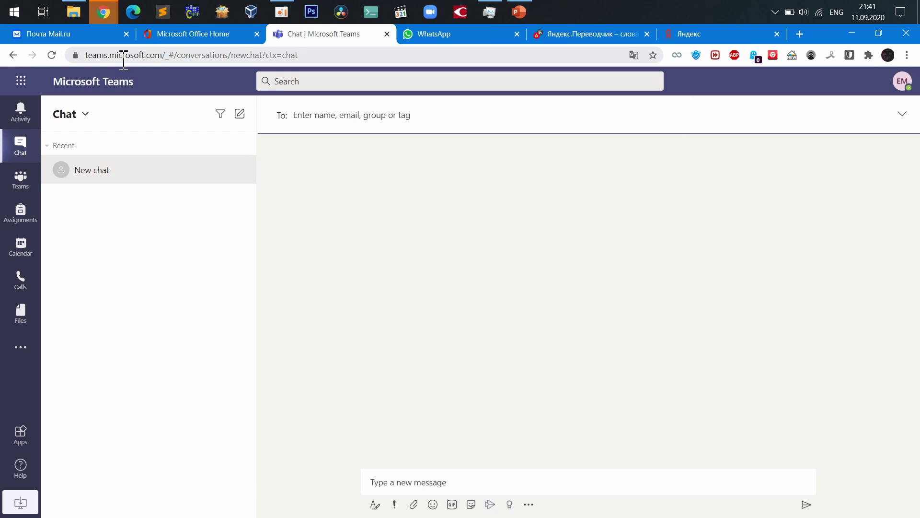
Download Teams_windows_x64.exe via 'Скачать Teams' and show it in the Загрузки folder
{"action": "left_click_drag", "start_coordinate": [139, 84], "coordinate": [59, 77]}
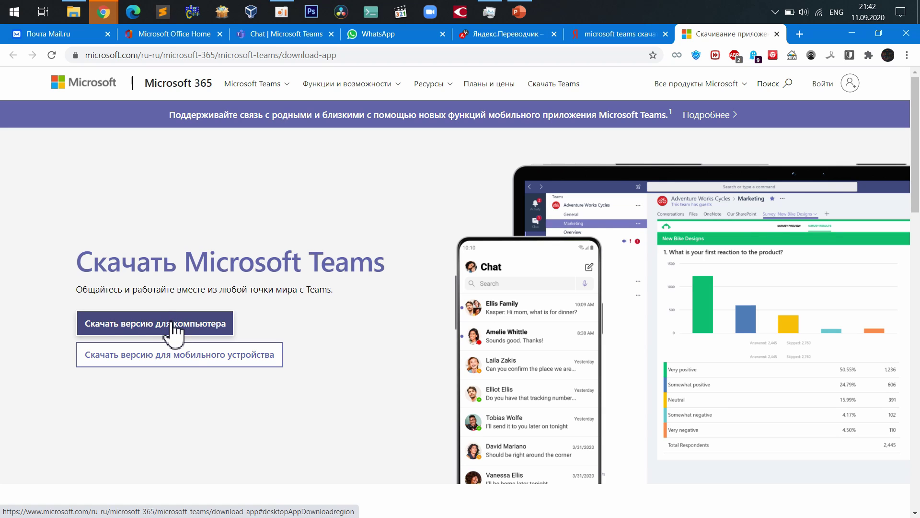
{"action": "left_click", "coordinate": [171, 322]}
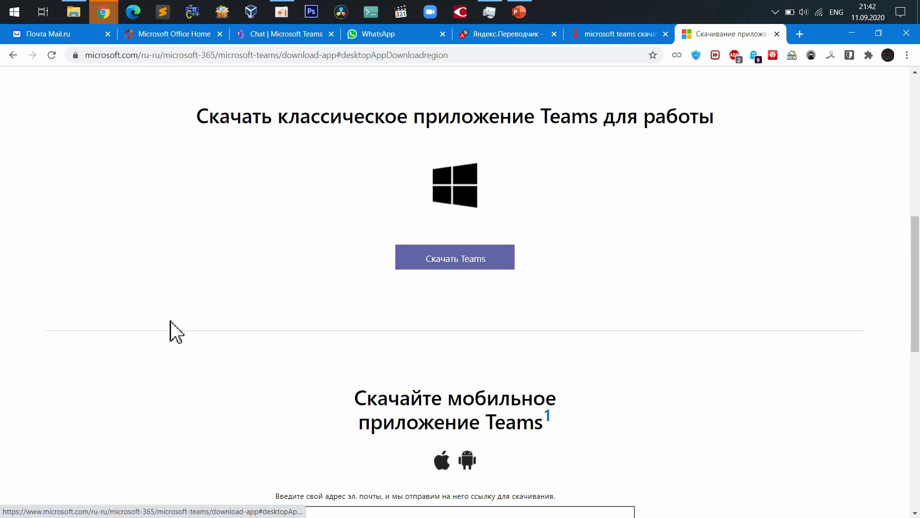
{"action": "left_click", "coordinate": [449, 256]}
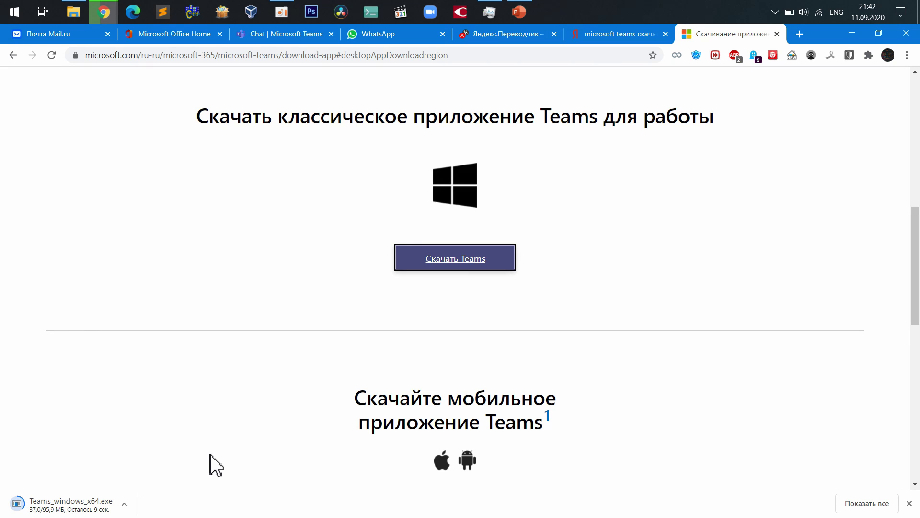
{"action": "left_click", "coordinate": [124, 505]}
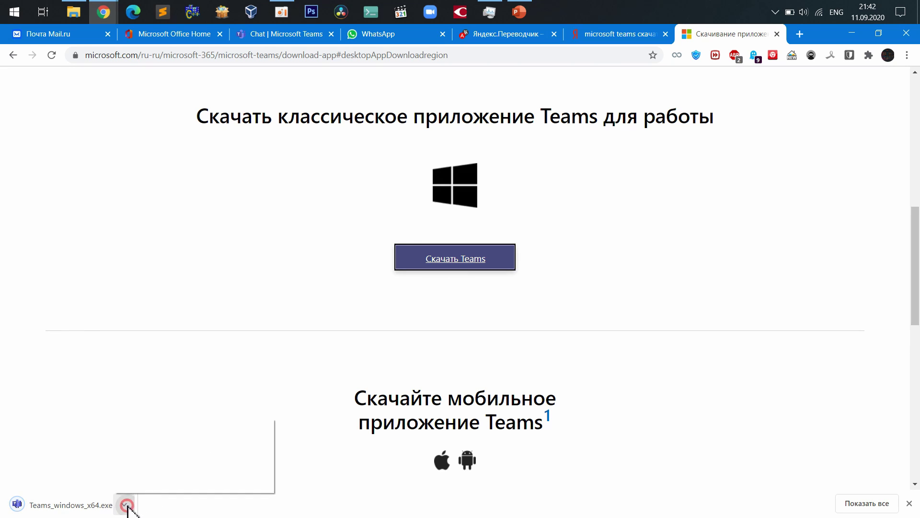
{"action": "left_click", "coordinate": [171, 467]}
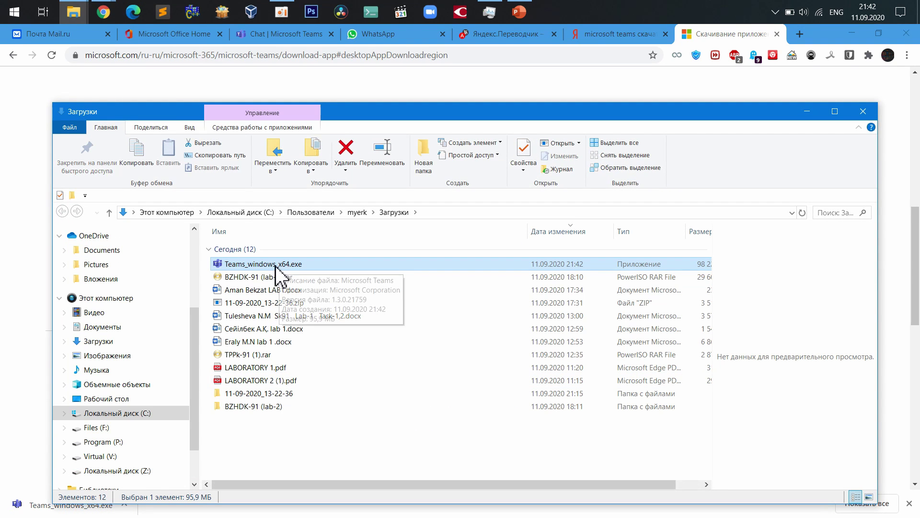
Run Teams_windows_x64.exe to bring up the Teams sign-in window, then return to the Office 365 home page
{"action": "double_click", "coordinate": [271, 264]}
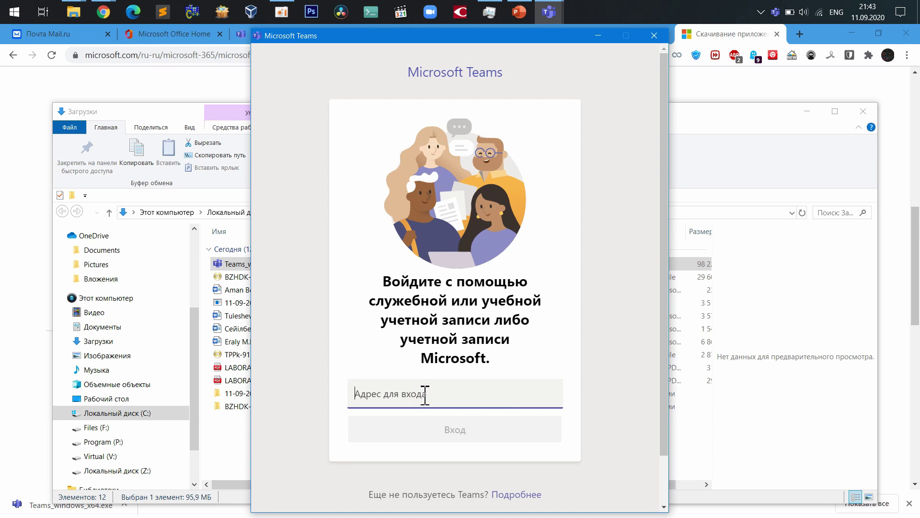
{"action": "left_click", "coordinate": [182, 36]}
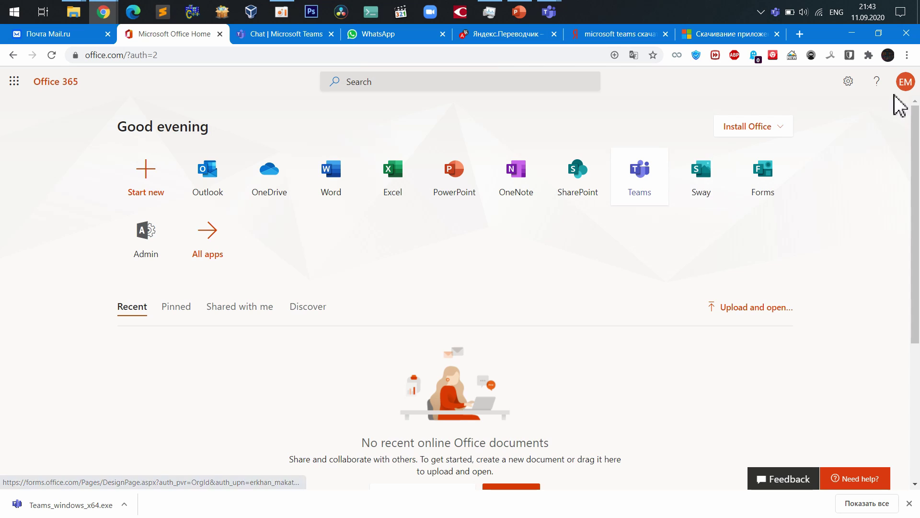
Check the signed-in account's address, then paste it into the Teams desktop sign-in and submit it
{"action": "left_click", "coordinate": [906, 81]}
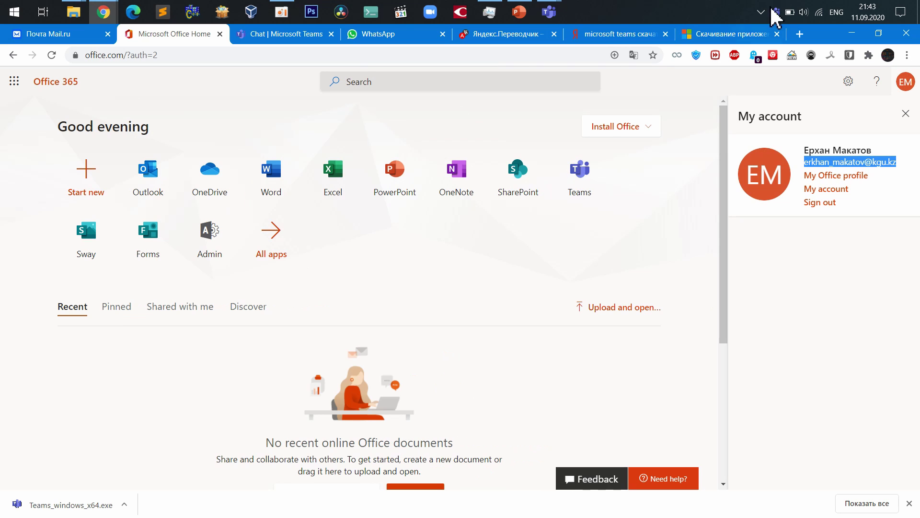
{"action": "left_click", "coordinate": [713, 34]}
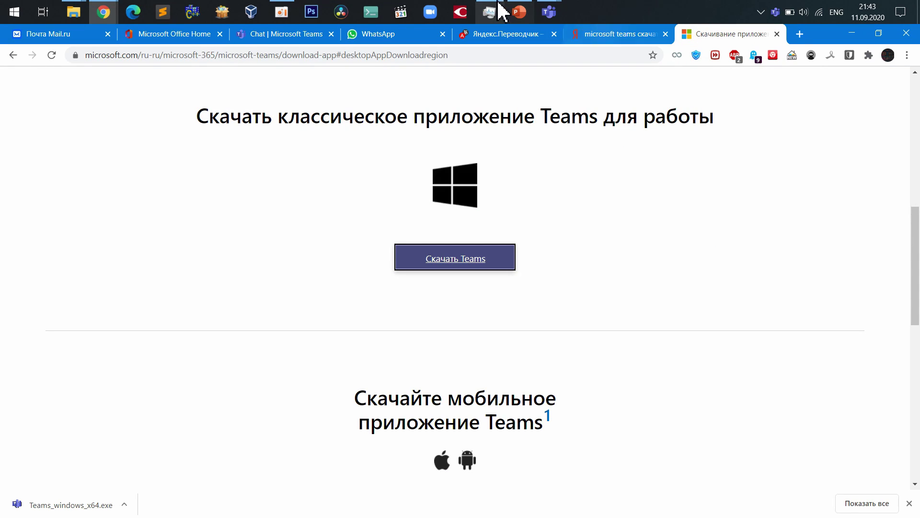
{"action": "left_click", "coordinate": [549, 12]}
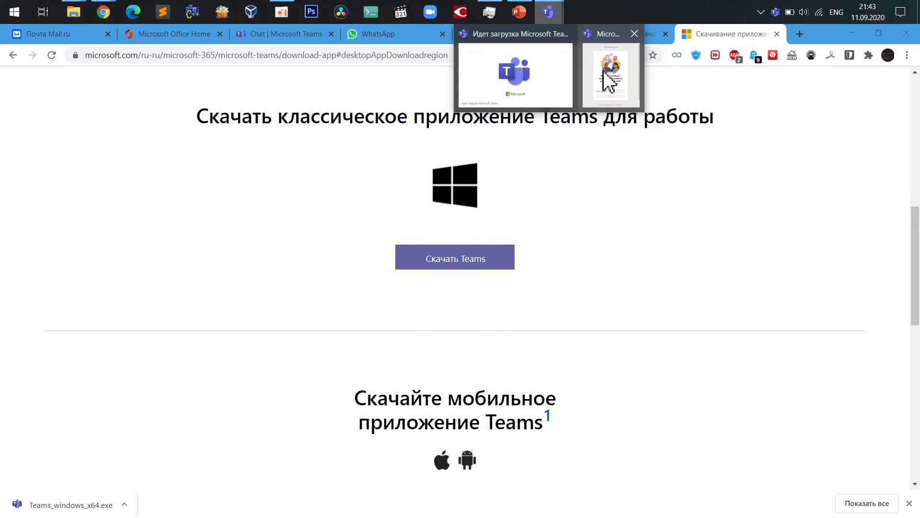
{"action": "left_click", "coordinate": [603, 71]}
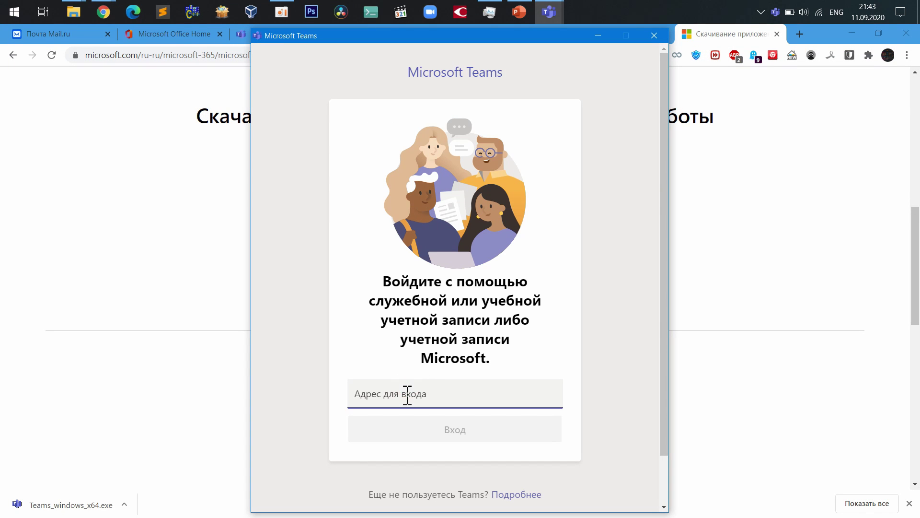
{"action": "key", "text": "ctrl+v"}
{"action": "left_click", "coordinate": [452, 437]}
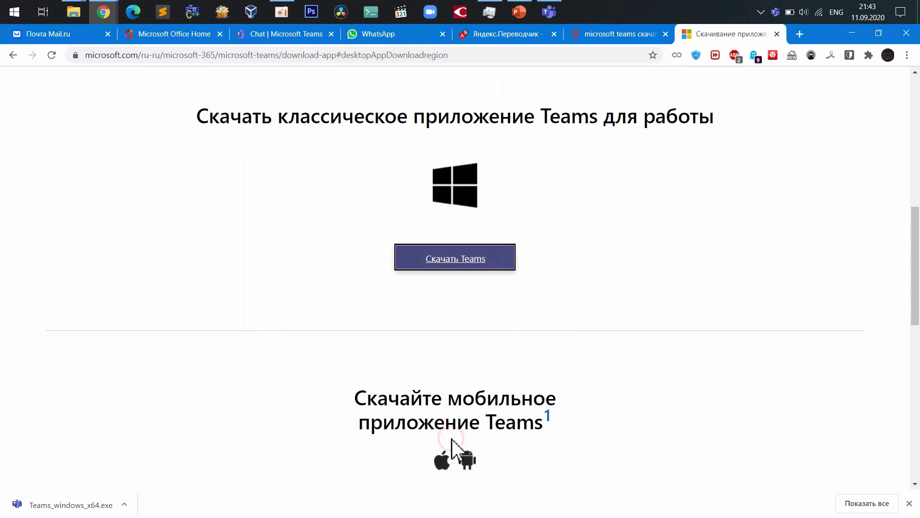
{"action": "left_click", "coordinate": [550, 13]}
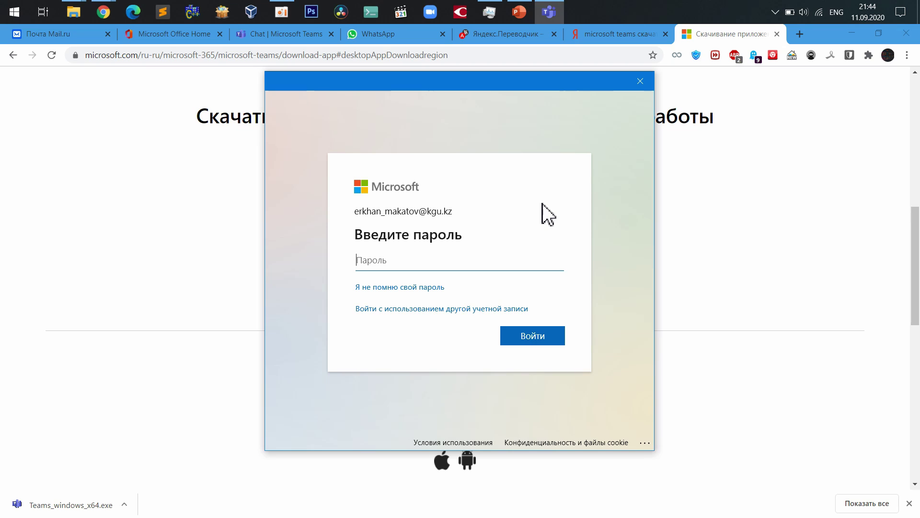
Enter the account password in the Teams sign-in and submit it
{"action": "key", "text": "Caps_Lock"}
{"action": "type", "text": "••••••••••••••"}
{"action": "left_click", "coordinate": [546, 334]}
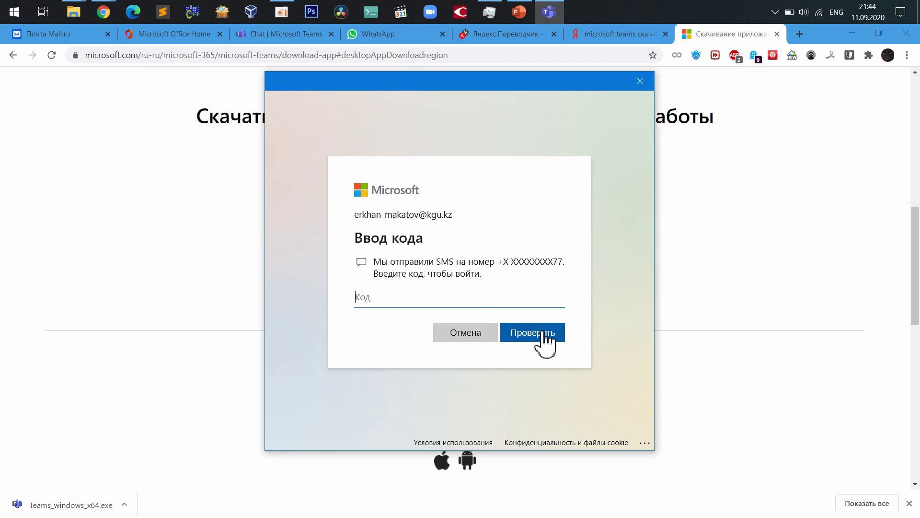
Verify the SMS code and let the organisation manage the device, adding the account to Windows
{"action": "left_click", "coordinate": [518, 330]}
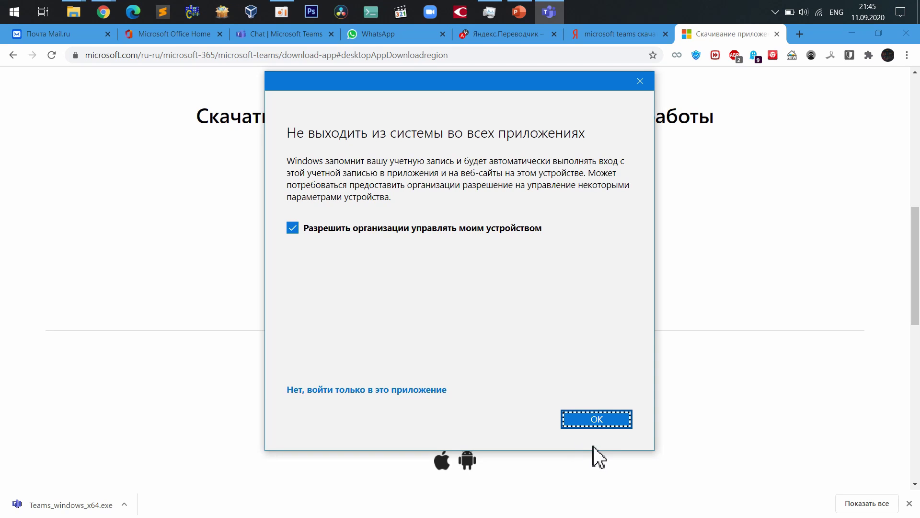
{"action": "left_click", "coordinate": [599, 419]}
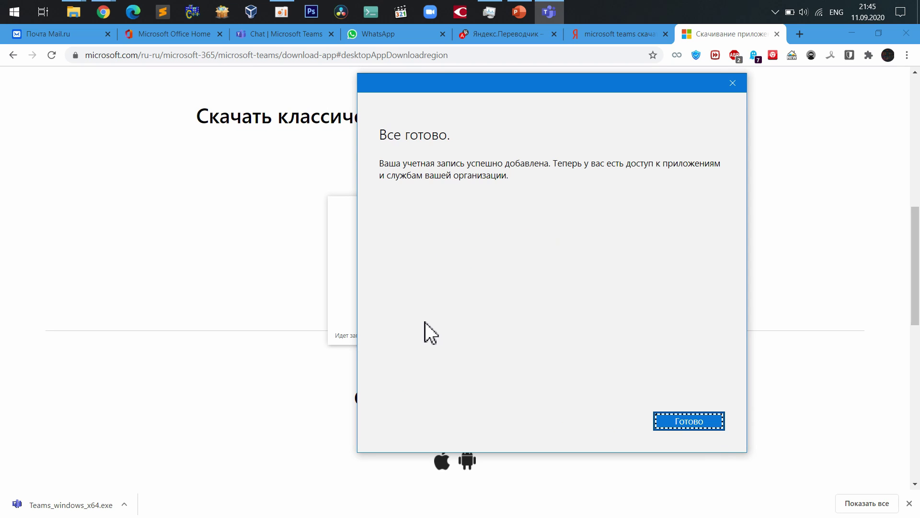
{"action": "left_click", "coordinate": [698, 421]}
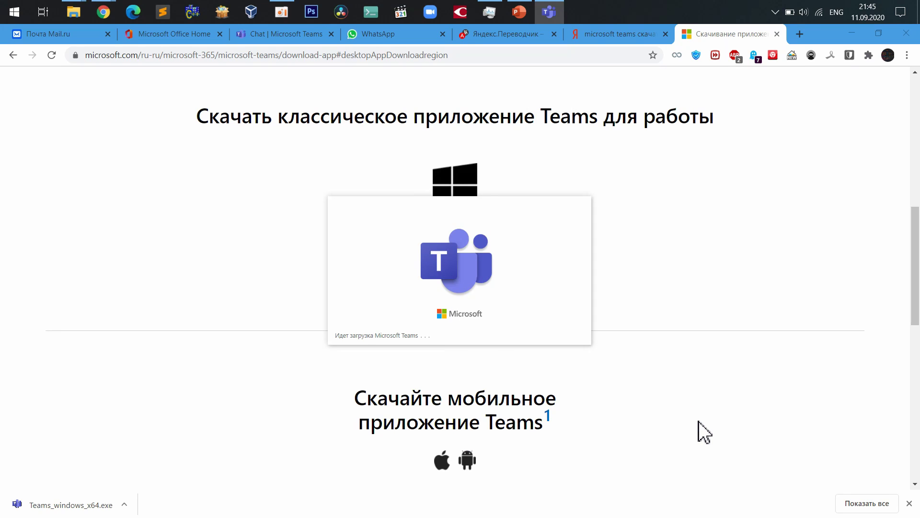